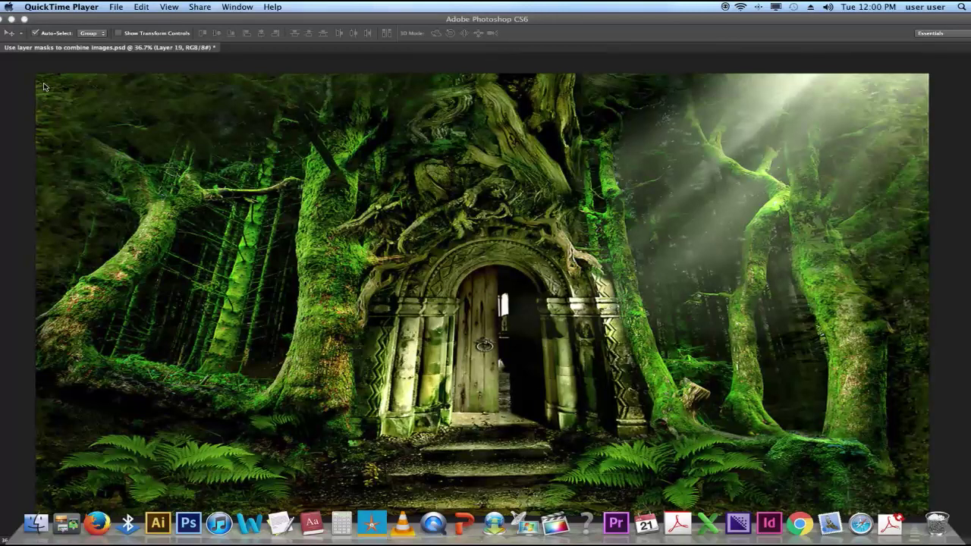
Check the contents of Layer 19 and Layer 20 by hiding and showing each layer.
left_click(43, 86)
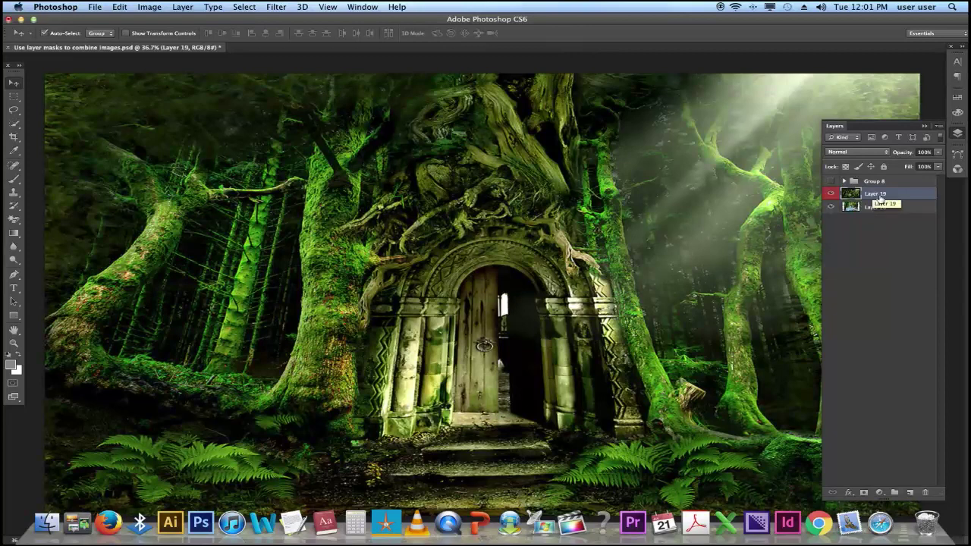
left_click(832, 195)
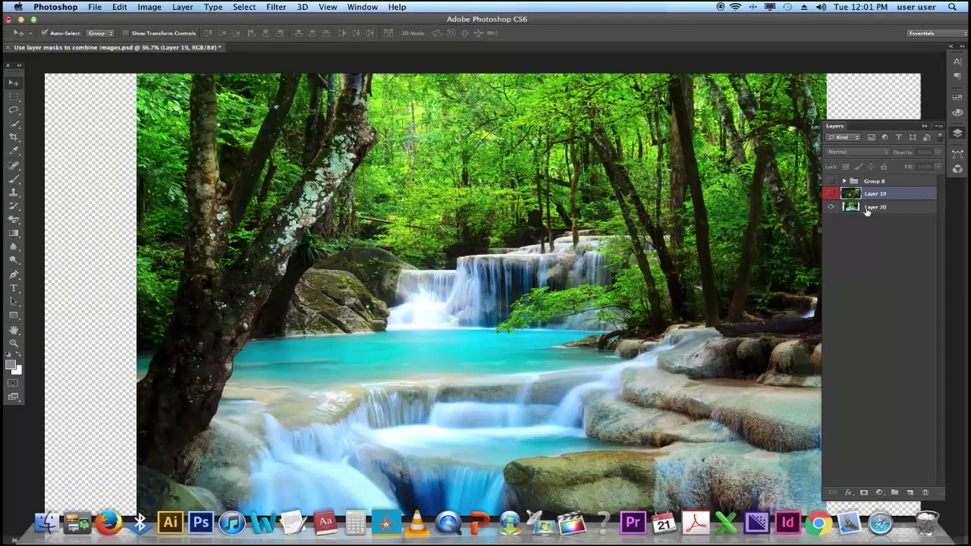
left_click(841, 210)
left_click(831, 207)
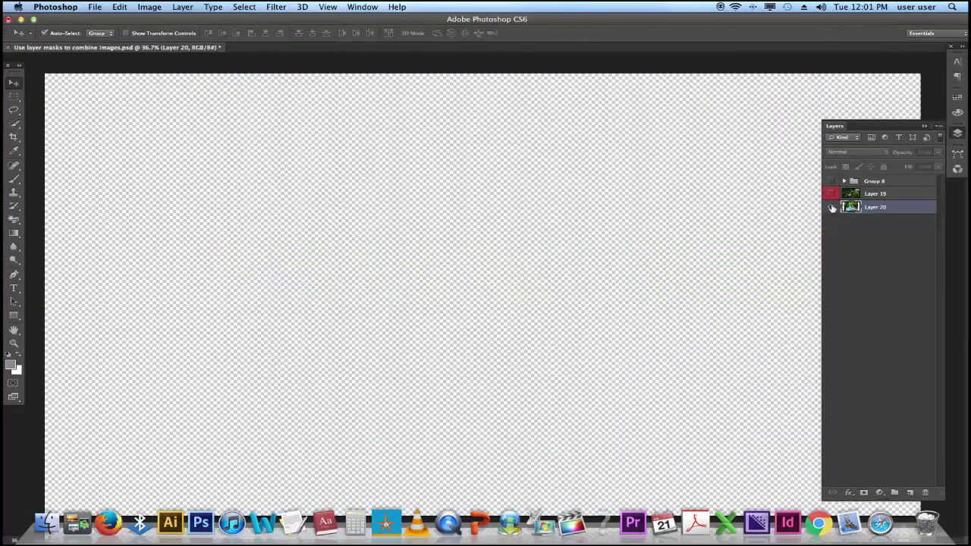
left_click(832, 207)
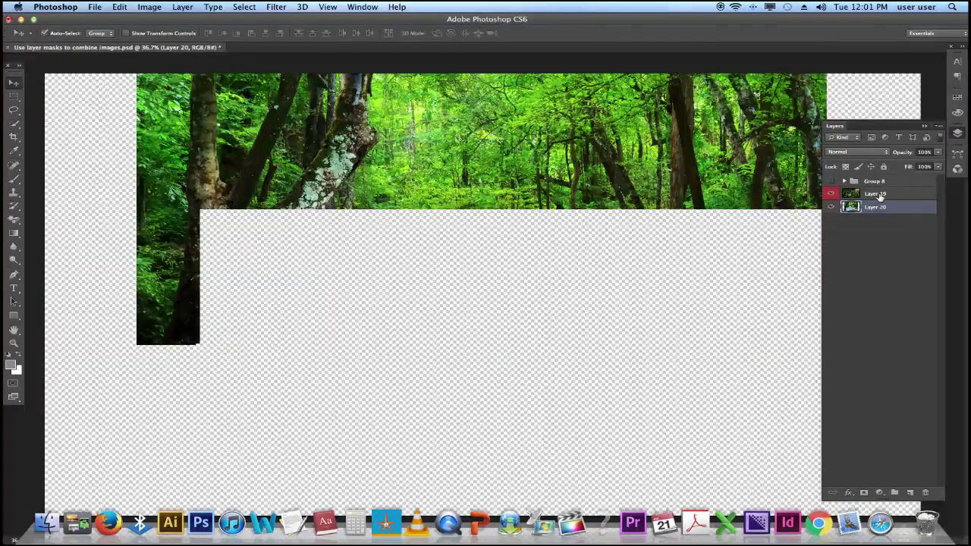
left_click(831, 194)
Add a layer mask to Layer 19 and swap the colours so that white is in the foreground.
left_click(881, 194)
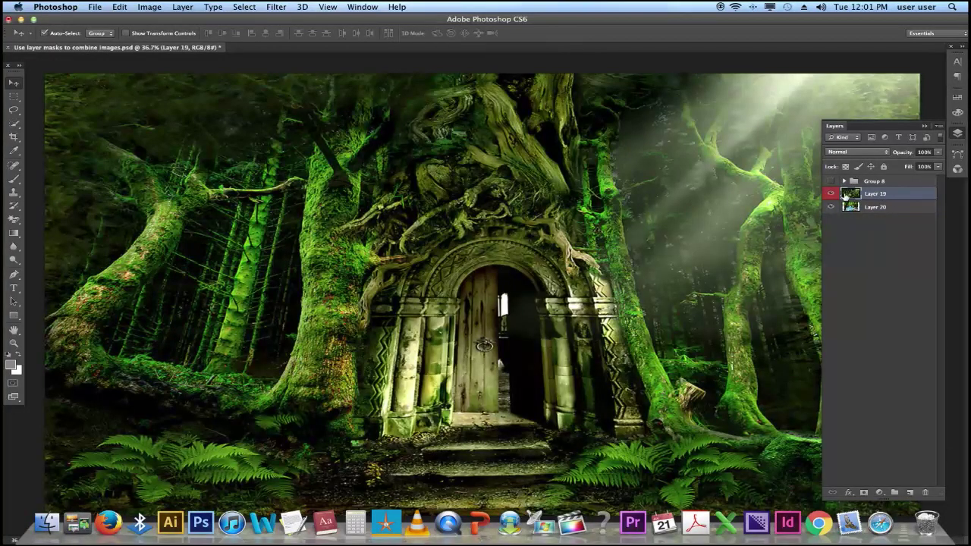
left_click(863, 494)
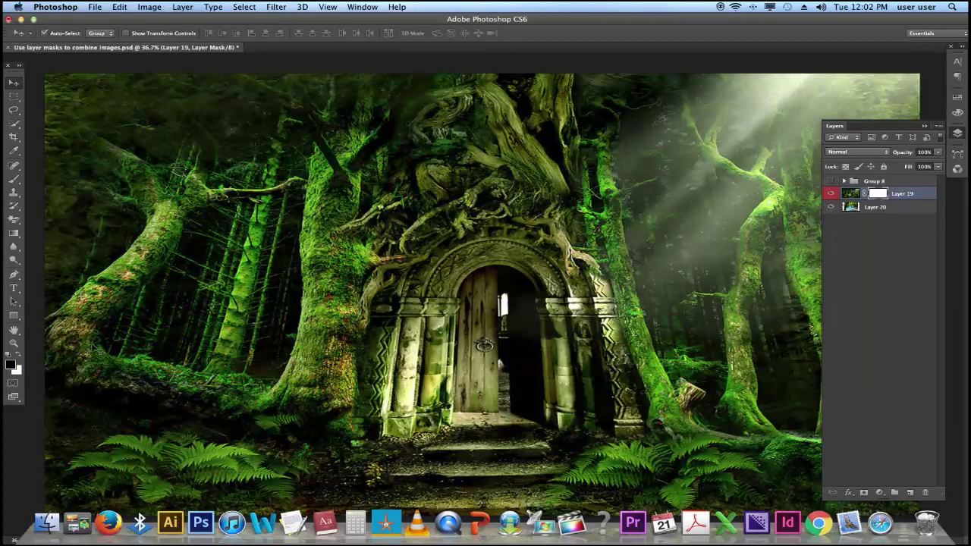
left_click(18, 356)
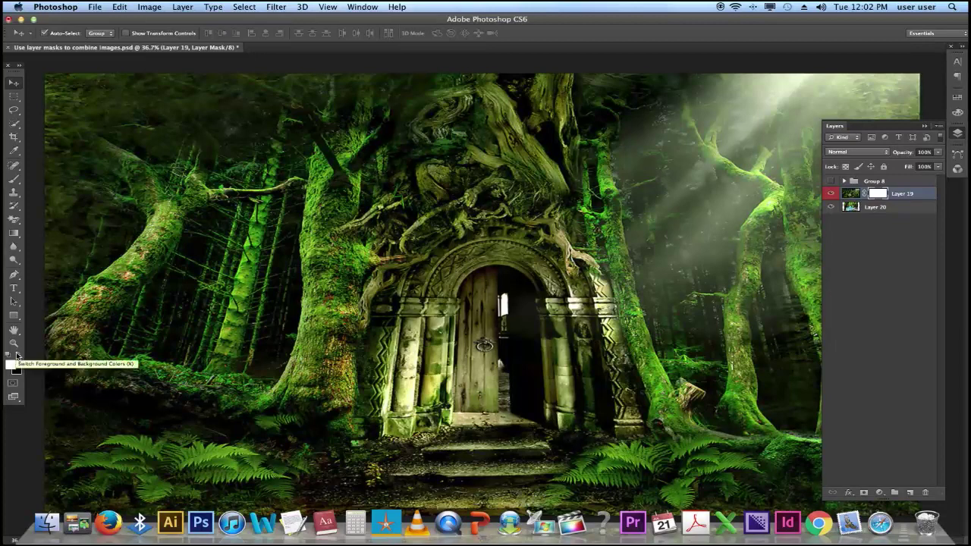
Set up a soft round Brush with a size of 82 px and 0% hardness.
left_click(16, 183)
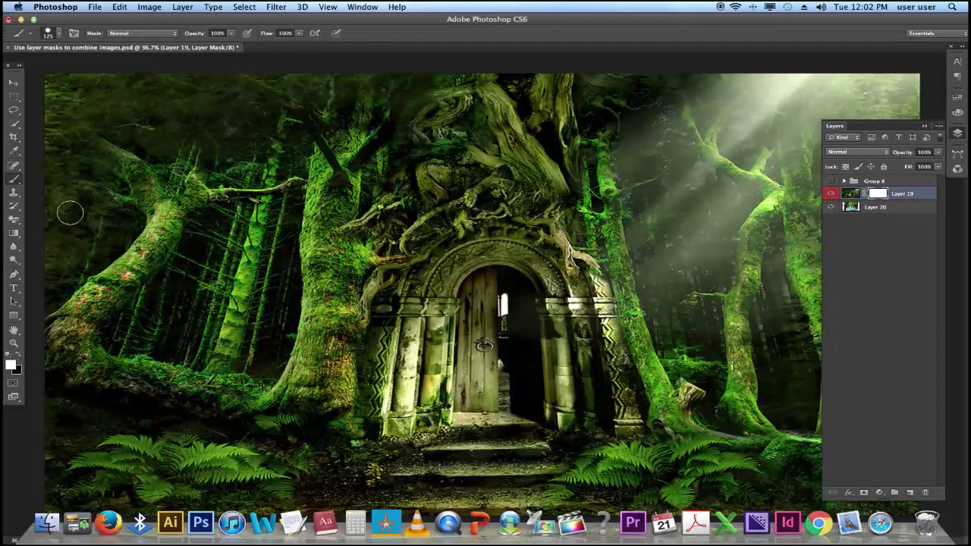
left_click(60, 37)
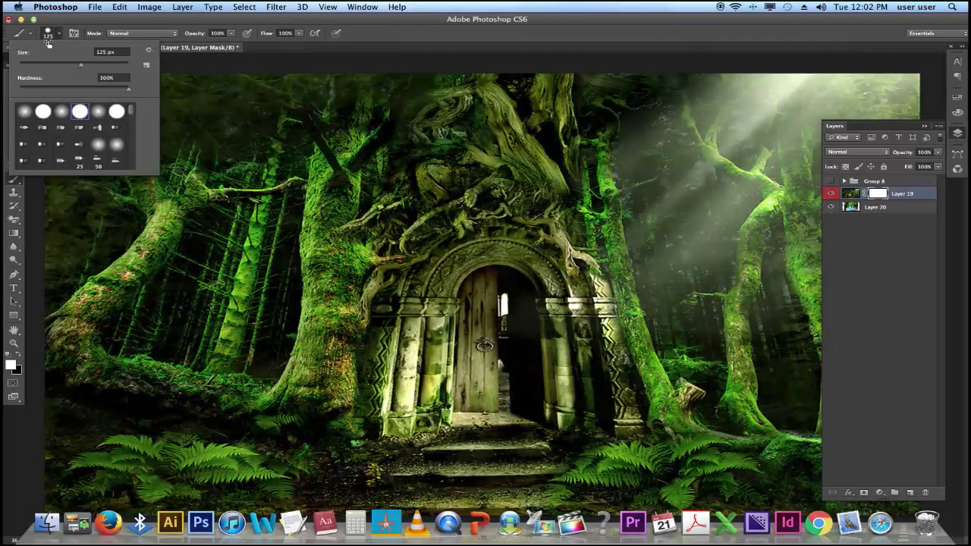
left_click_drag(81, 64, 63, 66)
left_click(77, 90)
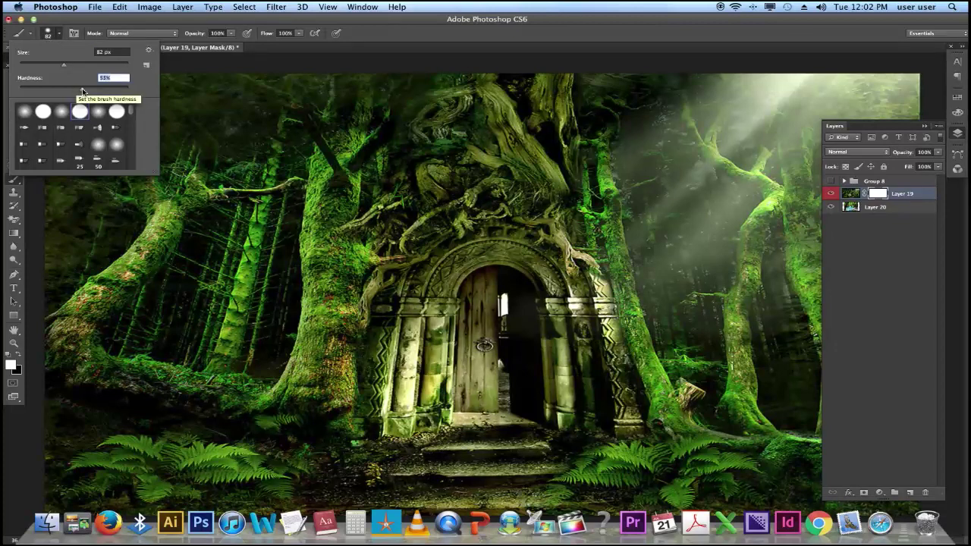
left_click(86, 91)
left_click(61, 112)
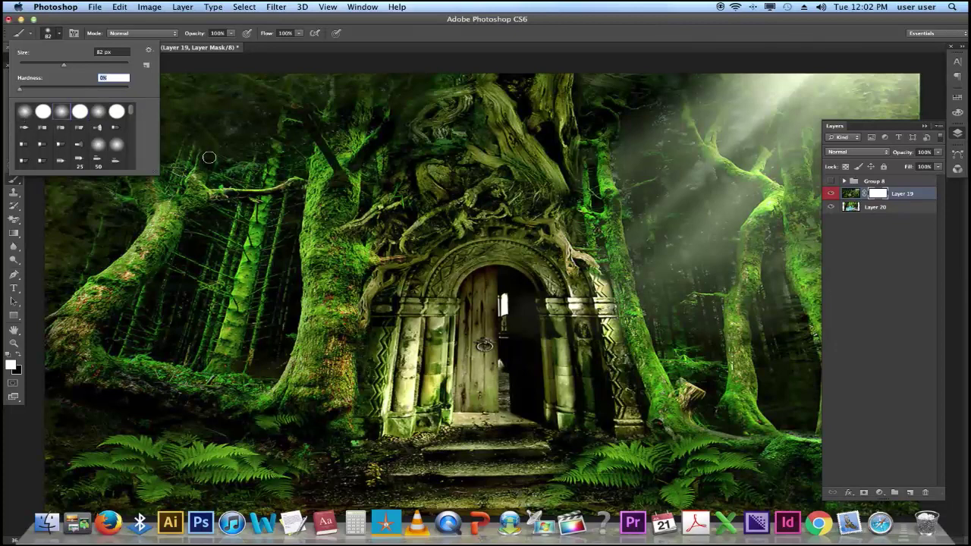
key("Return")
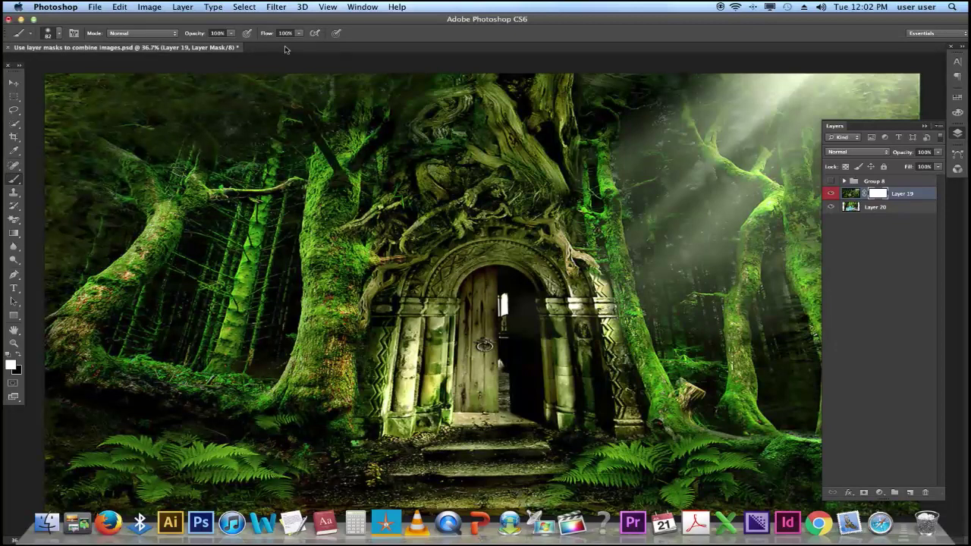
Paint black on the Layer 19 mask with a 250 px brush over the door and arch opening to reveal the waterfall.
key("bracketright")
key("bracketright")
key("bracketright")
key("bracketright")
key("bracketright")
key("bracketright")
key("bracketright")
key("bracketright")
key("bracketright")
key("bracketright")
key("bracketleft")
key("bracketleft")
key("bracketleft")
key("x")
mouse_move(561, 330)
left_mouse_down()
mouse_move(557, 362)
mouse_move(531, 356)
mouse_move(504, 292)
mouse_move(531, 262)
mouse_move(484, 258)
mouse_move(443, 291)
mouse_move(455, 394)
mouse_move(478, 306)
mouse_move(500, 429)
mouse_move(557, 428)
mouse_move(455, 448)
mouse_move(387, 296)
left_mouse_up()
mouse_move(387, 425)
left_mouse_down()
mouse_move(423, 283)
mouse_move(543, 302)
mouse_move(549, 335)
mouse_move(531, 447)
mouse_move(554, 461)
left_mouse_up()
Extend the black mask painting down over the stone steps to the image's bottom edge to reveal the lower falls and rocks.
key("x")
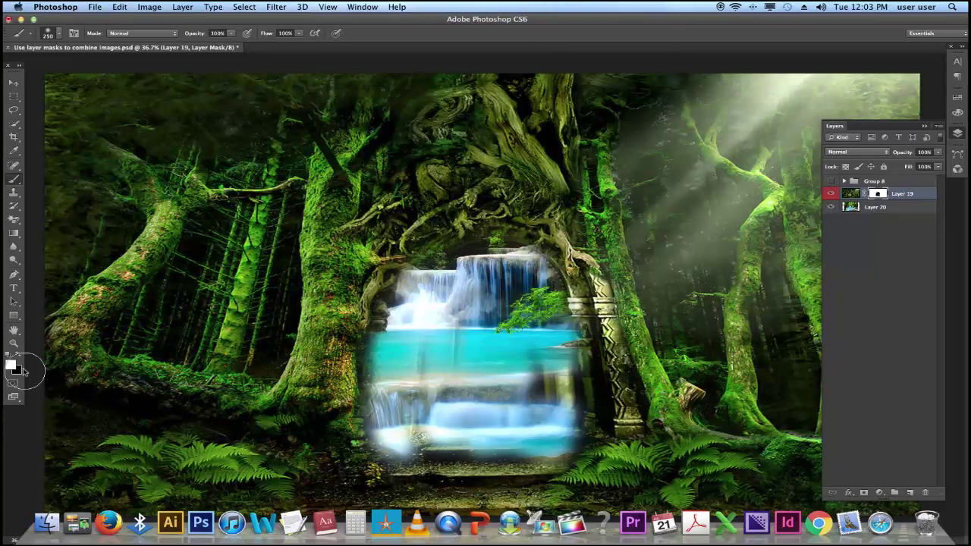
key("x")
mouse_move(421, 450)
left_mouse_down()
mouse_move(559, 458)
mouse_move(516, 478)
left_mouse_up()
key("x")
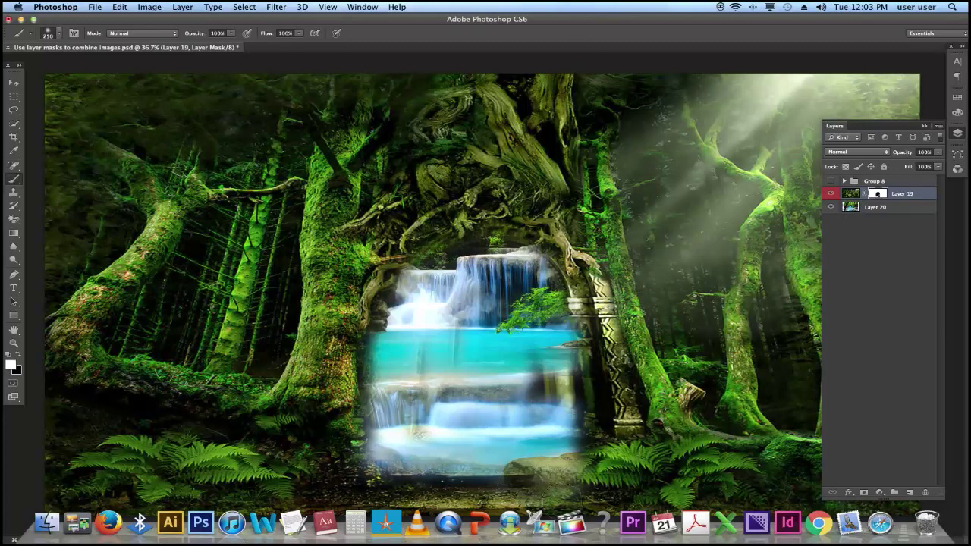
key("x")
left_click_drag(443, 491, 558, 493)
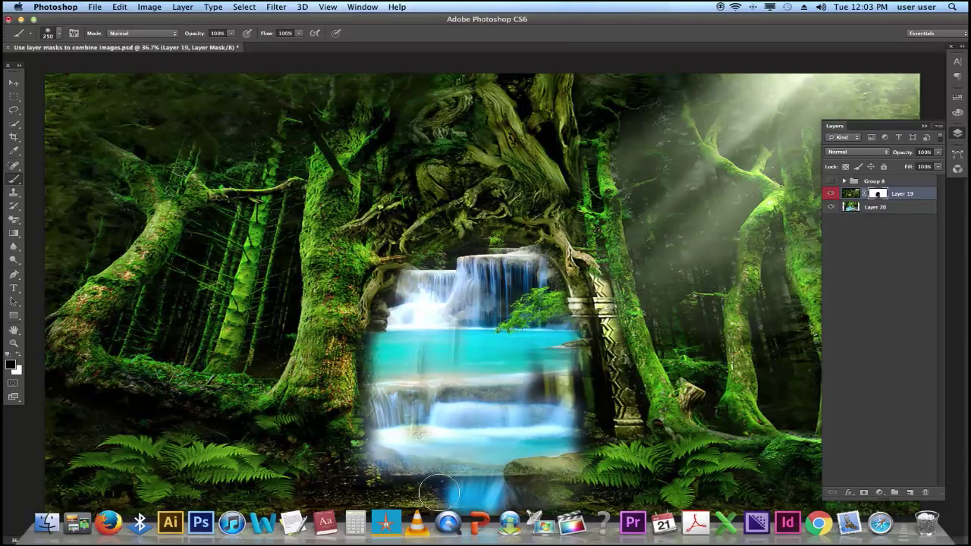
mouse_move(439, 491)
left_mouse_down()
mouse_move(399, 497)
mouse_move(380, 480)
mouse_move(379, 493)
mouse_move(594, 501)
mouse_move(420, 476)
left_mouse_up()
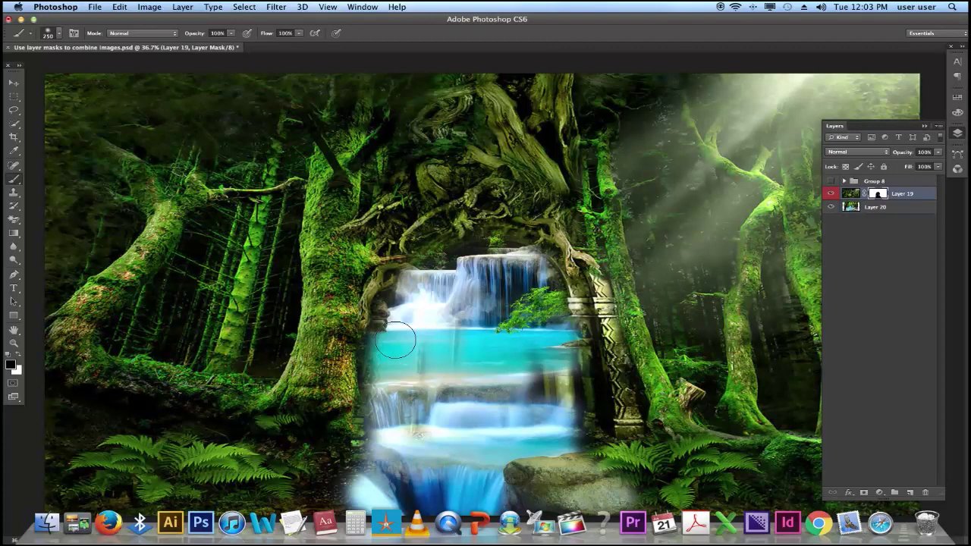
Refine the mask along the arch's upper left edge, painting black with a 90 px brush.
key("bracketleft")
key("bracketleft")
key("bracketleft")
key("bracketleft")
key("bracketleft")
key("bracketleft")
key("bracketleft")
key("bracketright")
key("bracketleft")
key("bracketleft")
left_click_drag(429, 273, 398, 296)
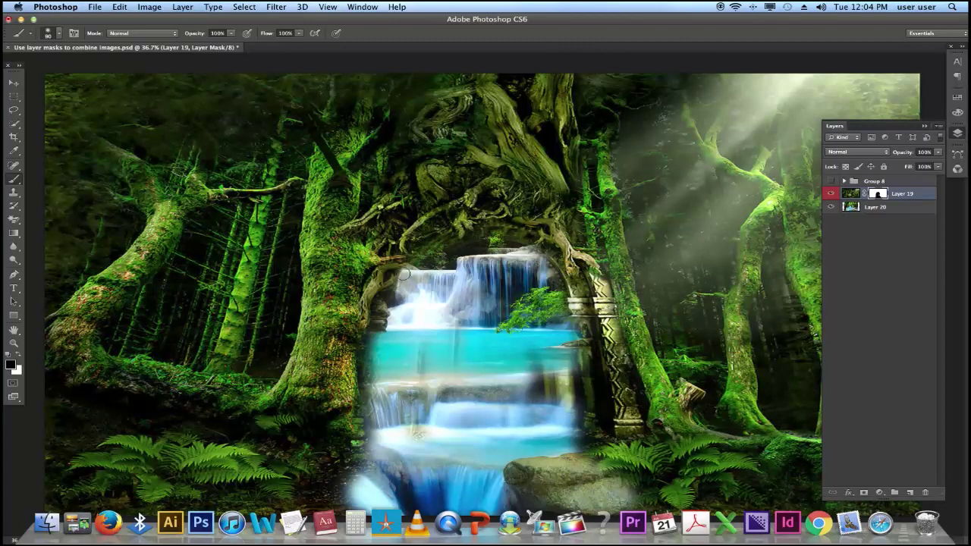
Paint black with a 175 px brush down the doorway's left side and across the lower left ground to reveal more water.
key("bracketleft")
key("bracketleft")
key("bracketleft")
key("bracketleft")
key("bracketright")
key("bracketright")
key("bracketright")
key("bracketright")
key("bracketright")
key("bracketright")
key("bracketright")
key("bracketright")
left_click_drag(379, 355, 373, 459)
left_click_drag(371, 505, 169, 497)
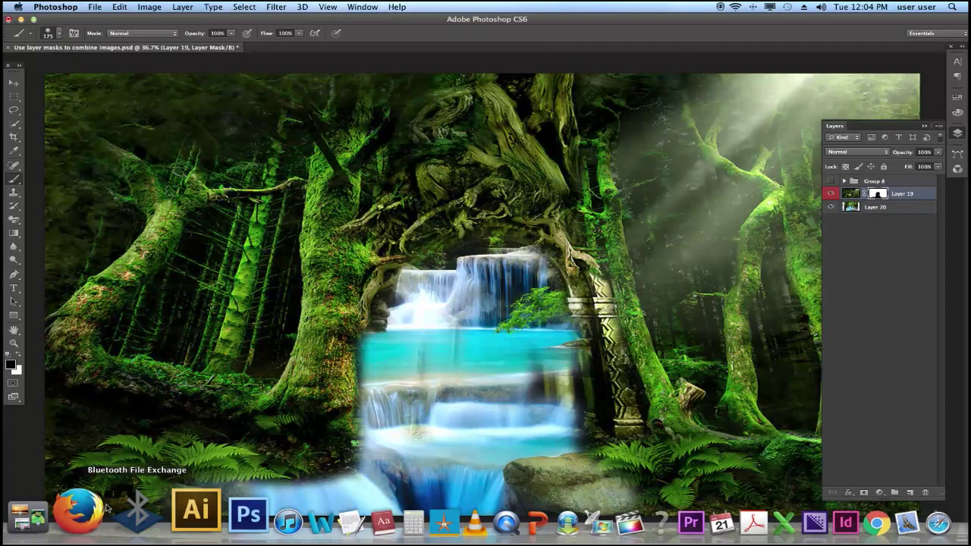
left_click_drag(224, 492, 47, 507)
Restore the lower left fern by painting white on the mask, and touch up the stream's left end with black.
key("super+z")
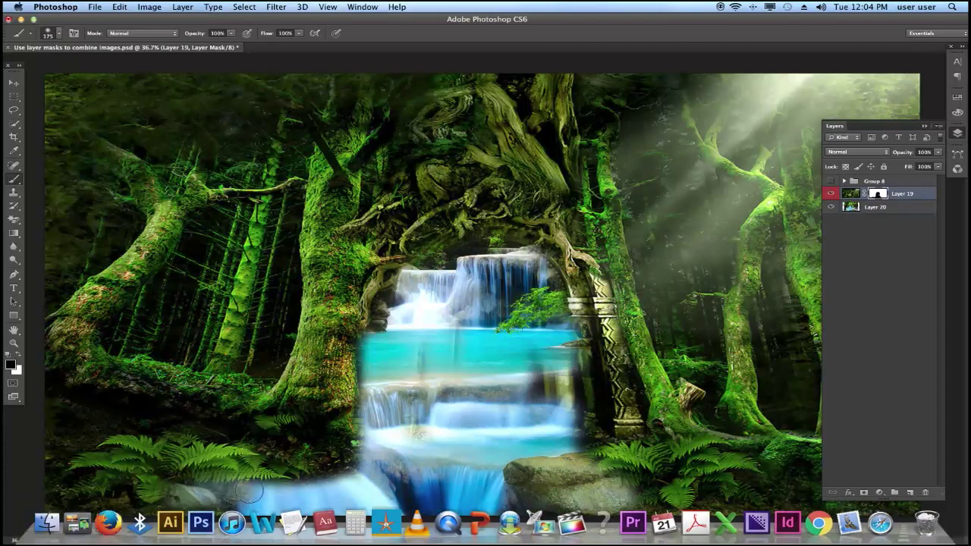
key("x")
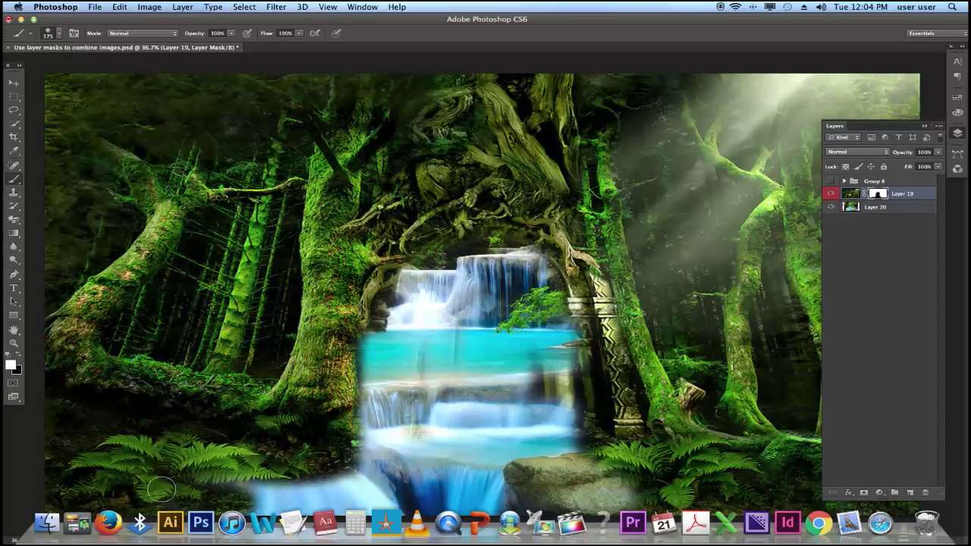
key("x")
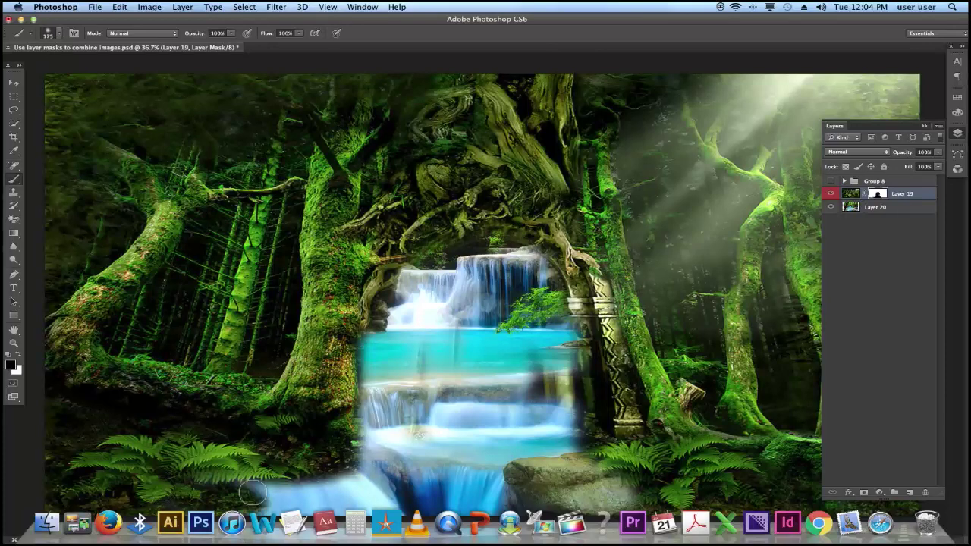
key("ctrl+z")
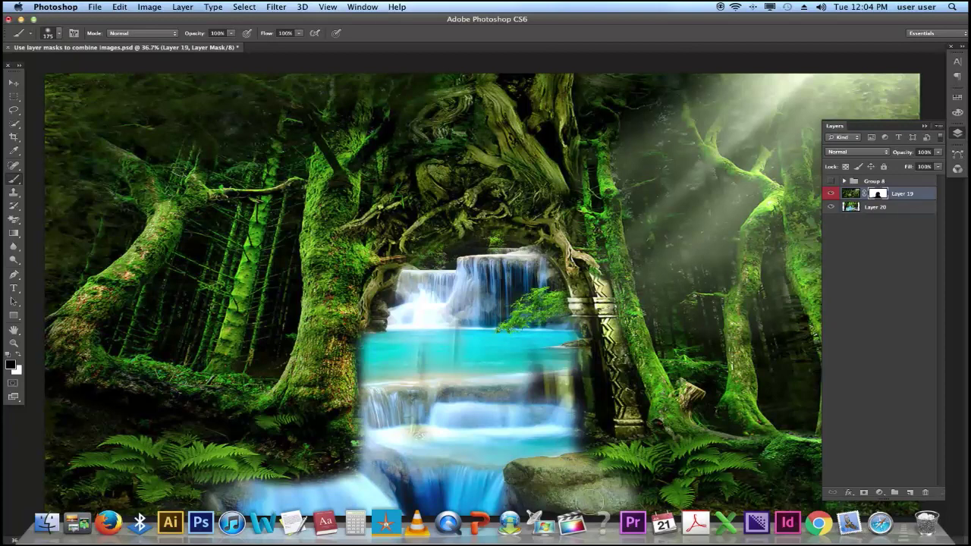
Paint black over the right door pillar and lower right ferns, and compare the result with the Layer 19 mask disabled and re-enabled.
left_click_drag(654, 493, 715, 499)
mouse_move(619, 422)
left_mouse_down()
mouse_move(668, 477)
mouse_move(606, 371)
left_mouse_up()
mouse_move(598, 304)
left_mouse_down()
mouse_move(581, 285)
mouse_move(591, 431)
mouse_move(600, 455)
mouse_move(626, 465)
left_mouse_up()
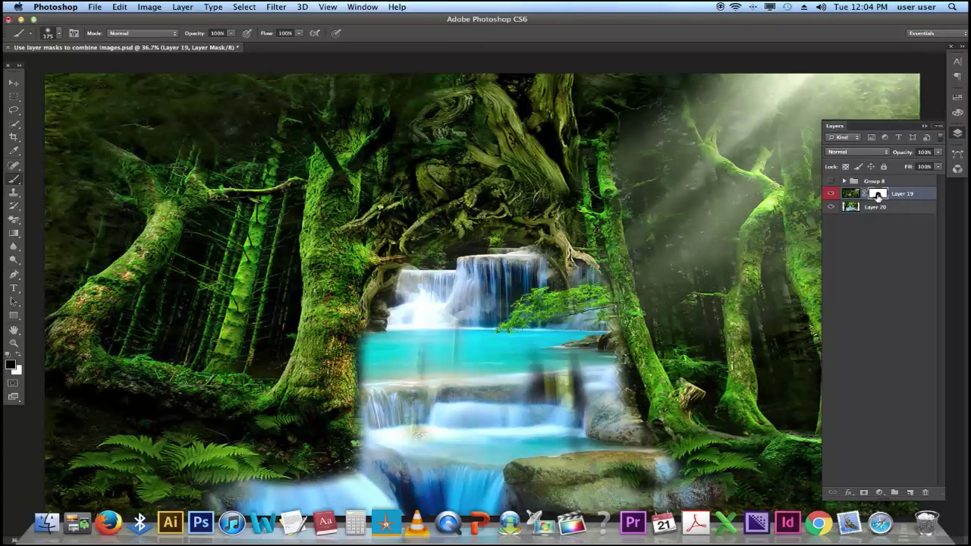
left_click(878, 196, "shift")
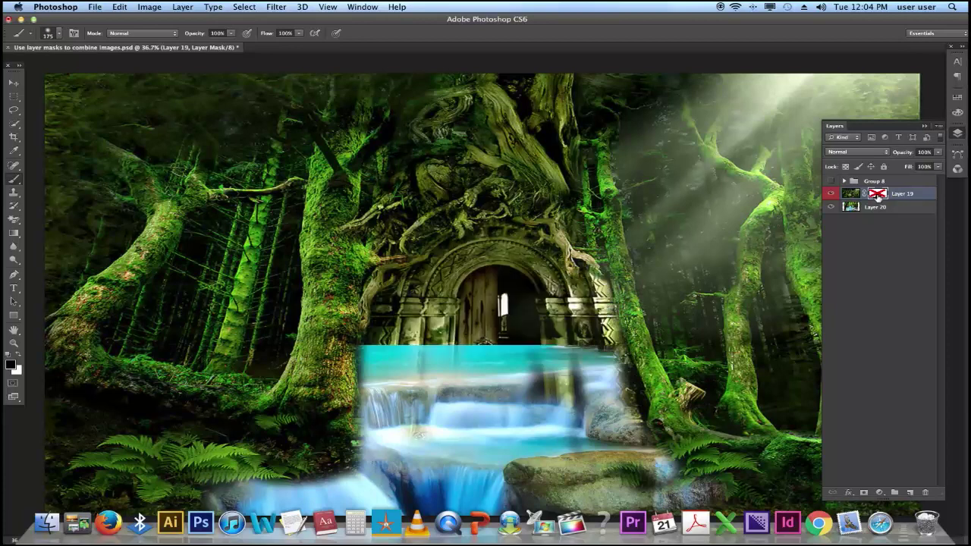
left_click(878, 196, "shift")
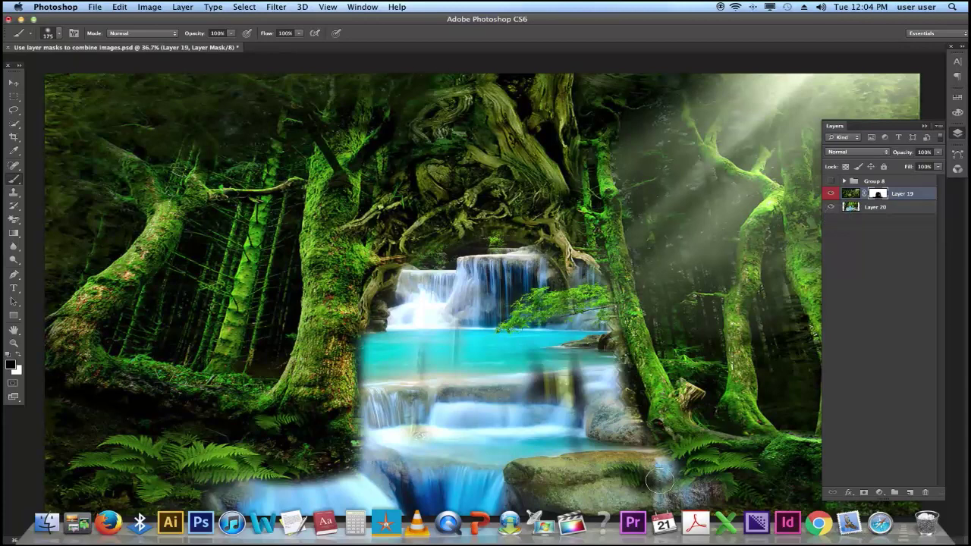
Paint white on the mask over the lower right ferns to bring them back in front of the rocks.
key("x")
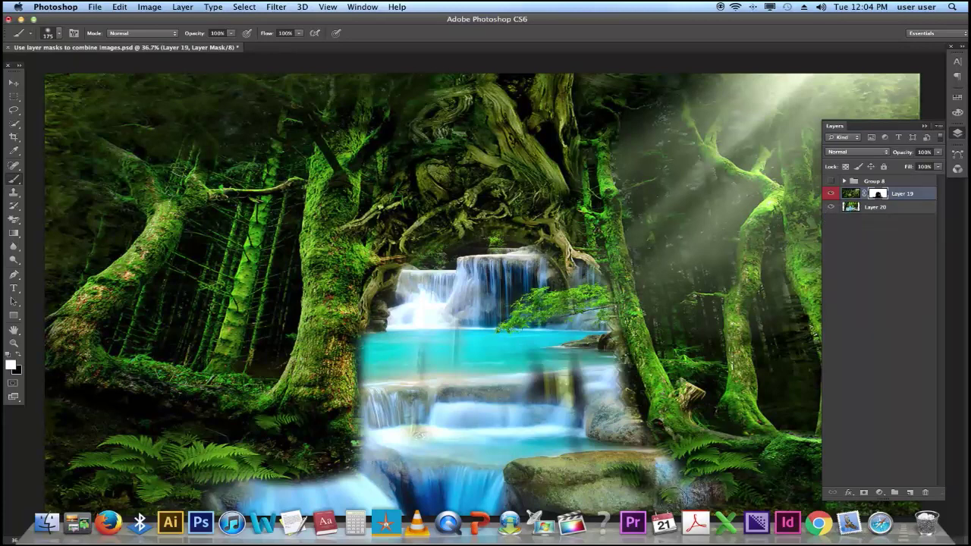
left_click(662, 469)
left_click(662, 469)
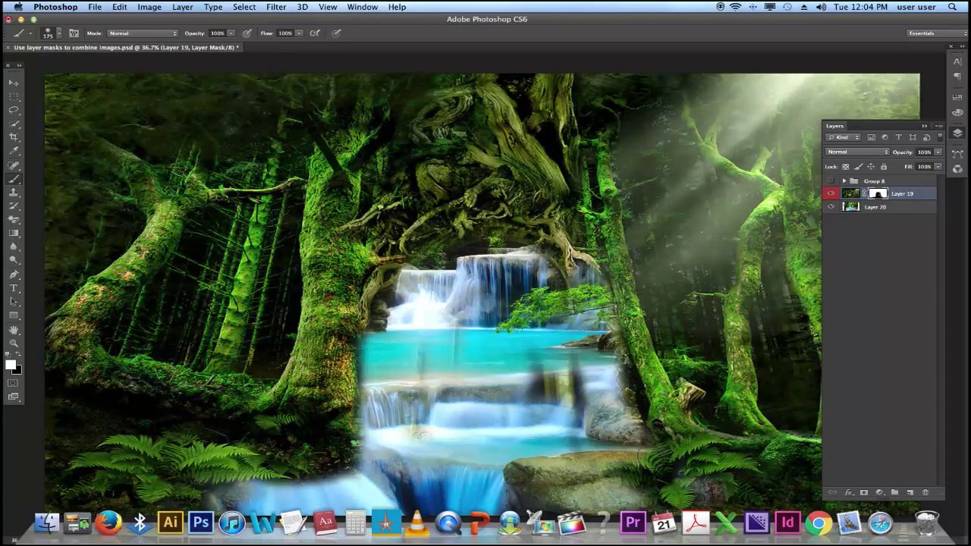
left_click_drag(644, 467, 545, 475)
left_click(603, 465)
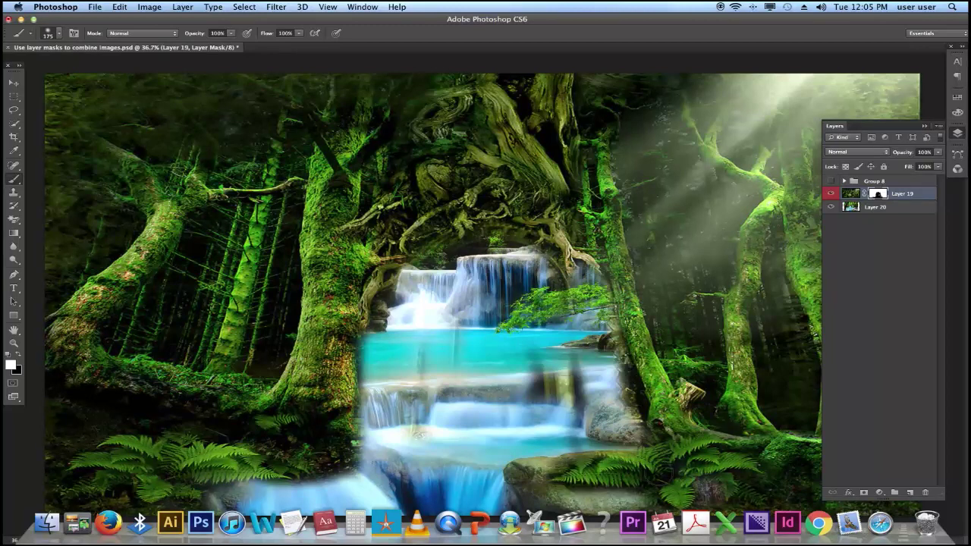
left_click_drag(658, 475, 568, 449)
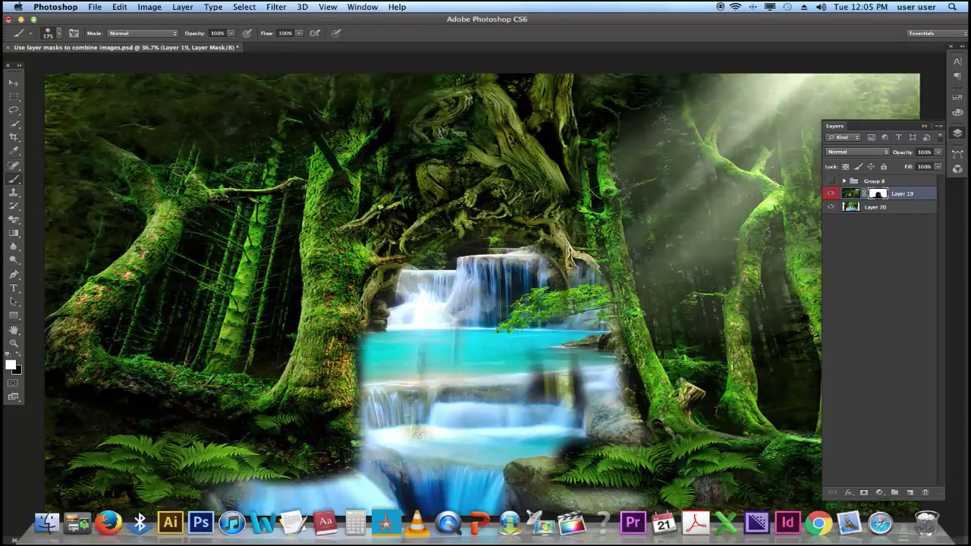